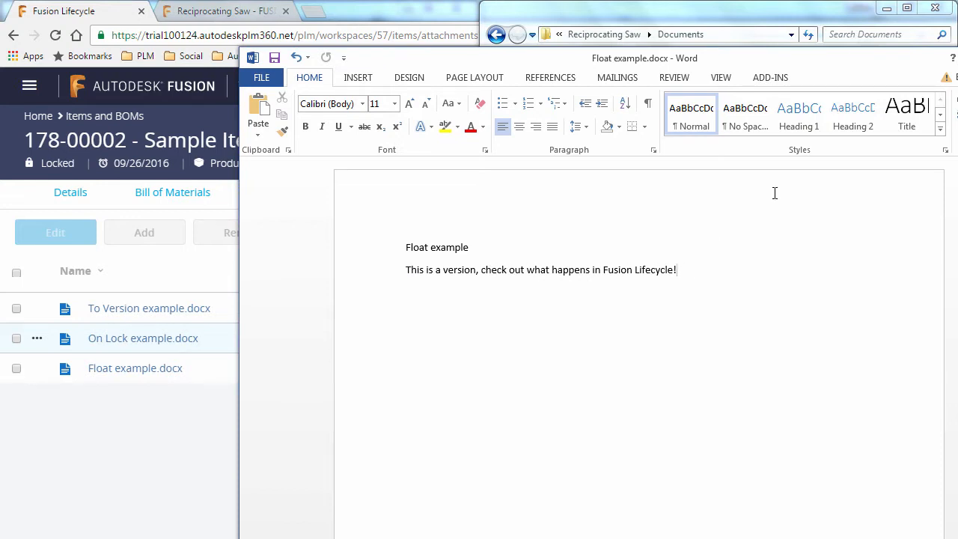
- Close Float example.docx in Word and save its changes
{"action": "left_click_drag", "start_coordinate": [851, 60], "coordinate": [716, 39]}
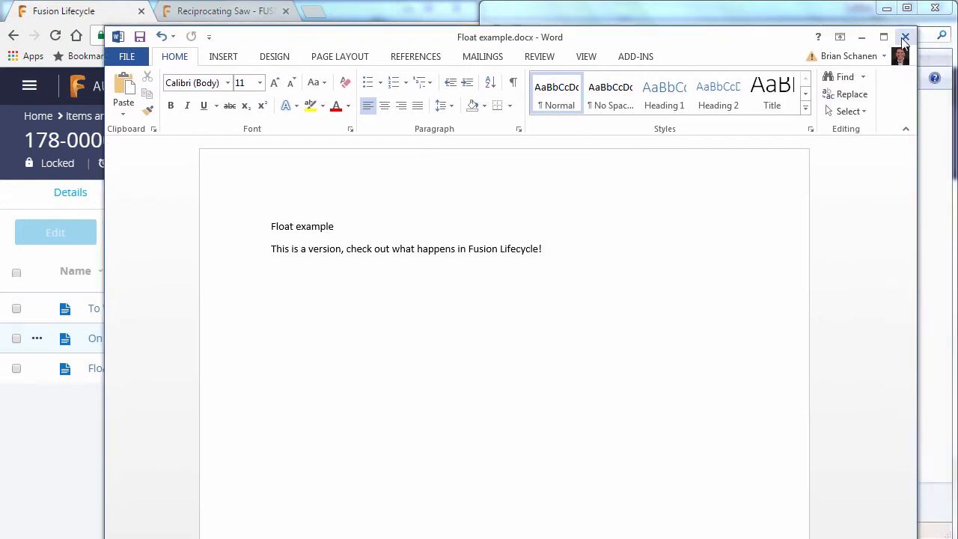
{"action": "left_click", "coordinate": [904, 39]}
{"action": "left_click", "coordinate": [399, 313]}
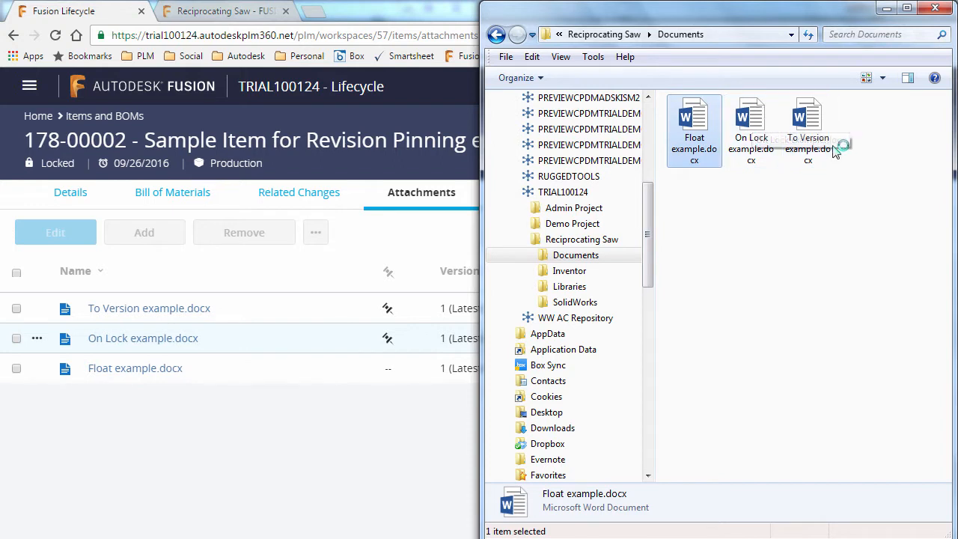
- Open On Lock example.docx from the Documents folder, add "This is a version, check out what happens in Fusion Lifecycle!" below its title, and save and close it
{"action": "right_click", "coordinate": [753, 124]}
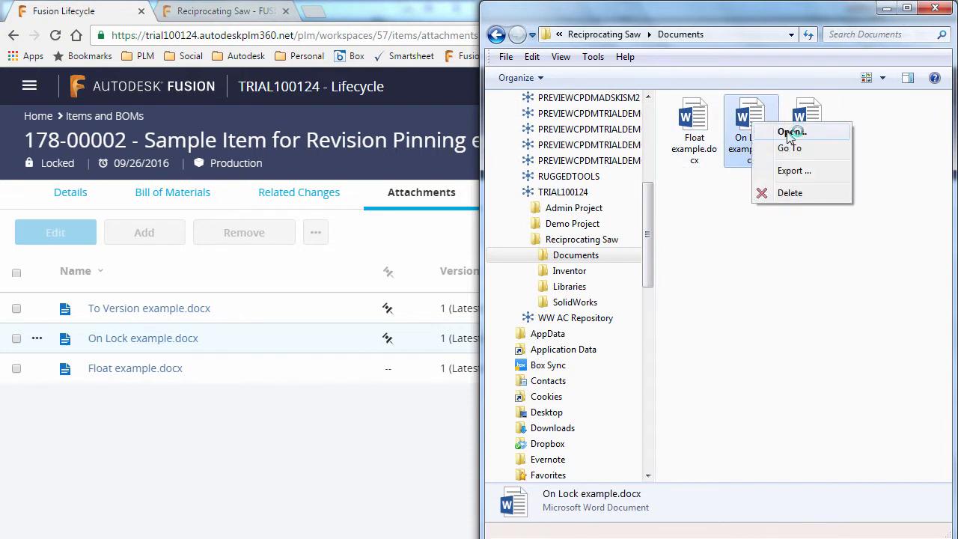
{"action": "left_click", "coordinate": [791, 133]}
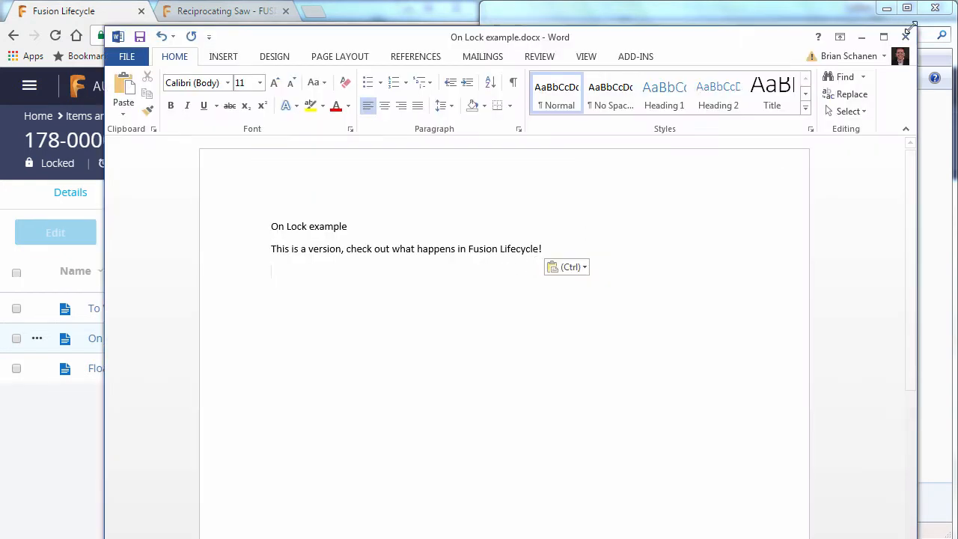
{"action": "left_click", "coordinate": [904, 37]}
{"action": "left_click", "coordinate": [419, 308]}
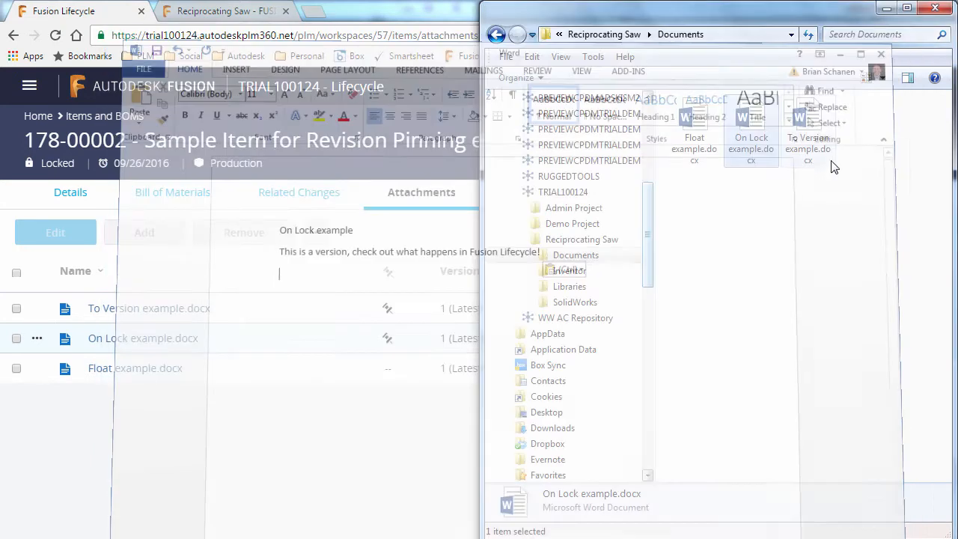
- Open To Version example.docx, add "This is a version, check out what happens in Fusion Lifecycle!" below its title, and save and close it
{"action": "right_click", "coordinate": [815, 141]}
{"action": "left_click", "coordinate": [842, 140]}
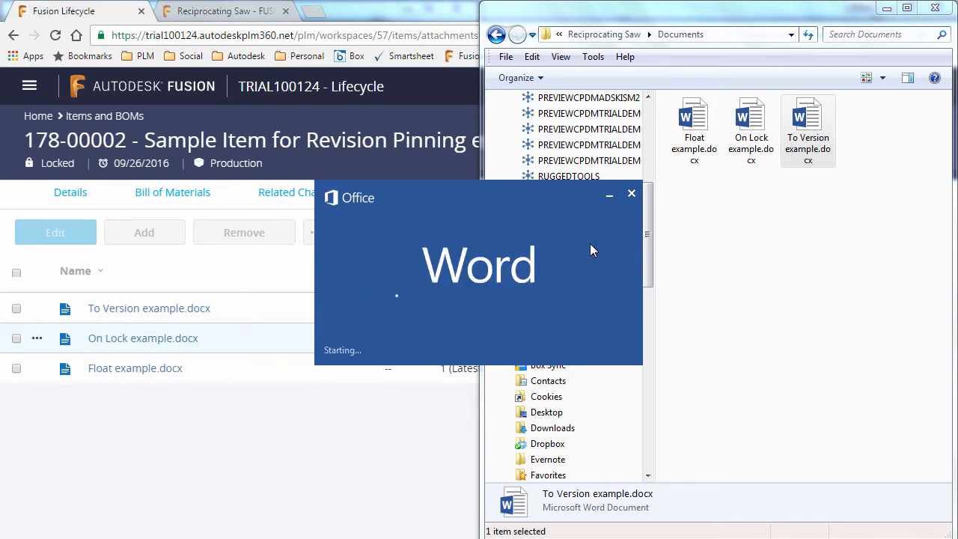
{"action": "key", "text": "Return"}
{"action": "type", "text": "This is a version, check out what happens in Fusion Lifecycle!"}
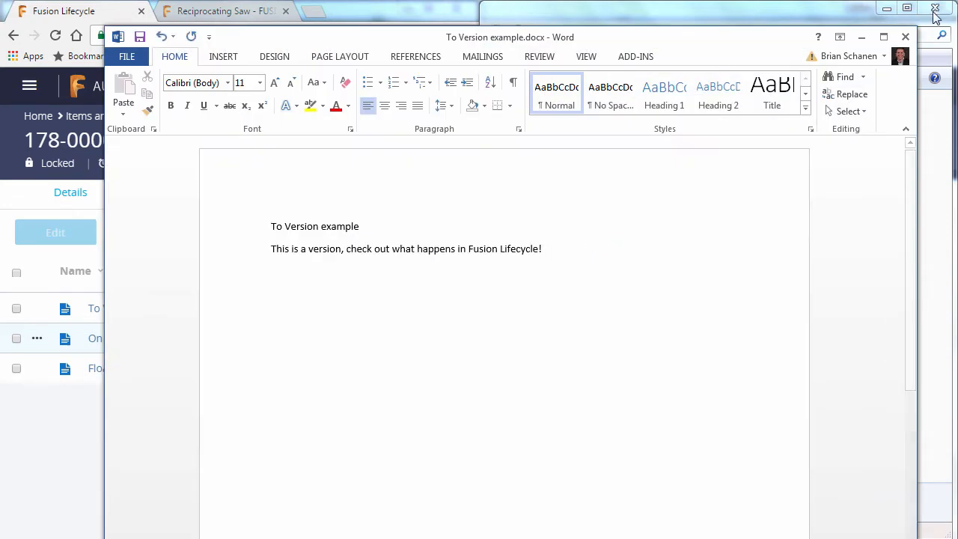
{"action": "left_click", "coordinate": [905, 37]}
{"action": "left_click", "coordinate": [409, 308]}
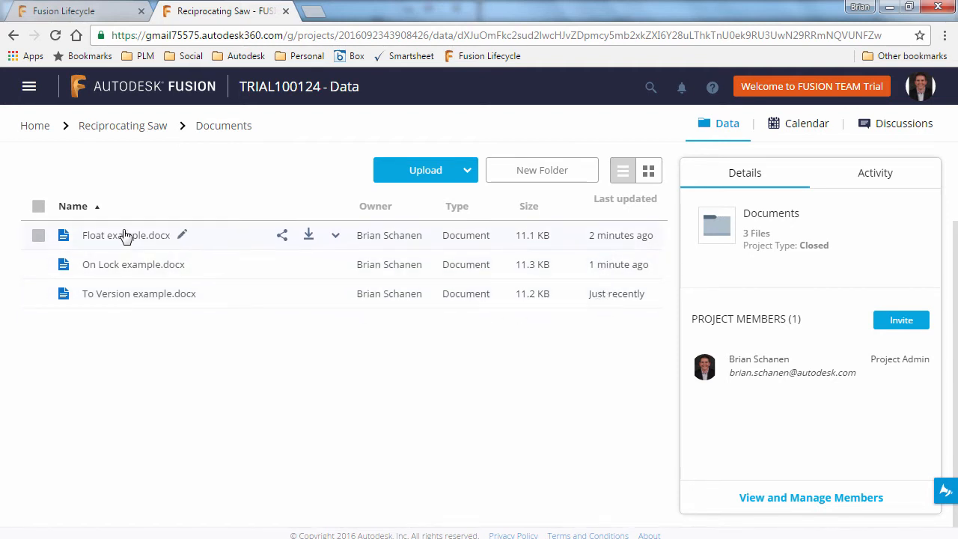
- Switch to Fusion Lifecycle and check the pinning policy and version of each attachment on item 178-00002 revision A
{"action": "left_click", "coordinate": [101, 17]}
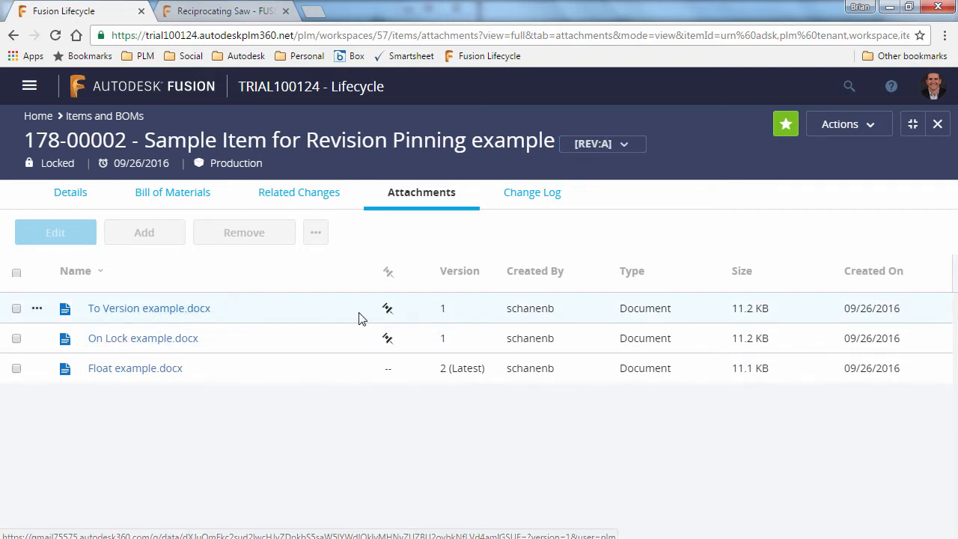
{"action": "mouse_move", "coordinate": [387, 316]}
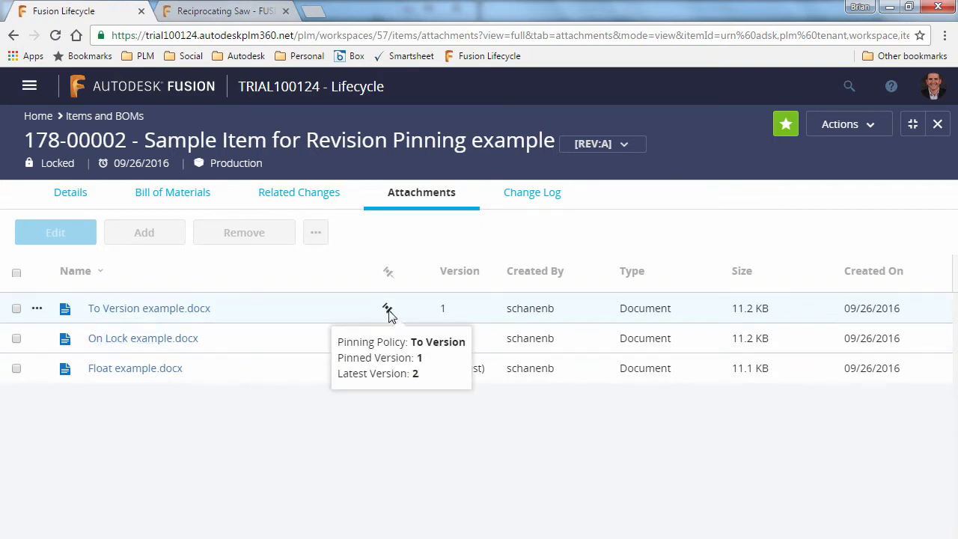
{"action": "mouse_move", "coordinate": [386, 343]}
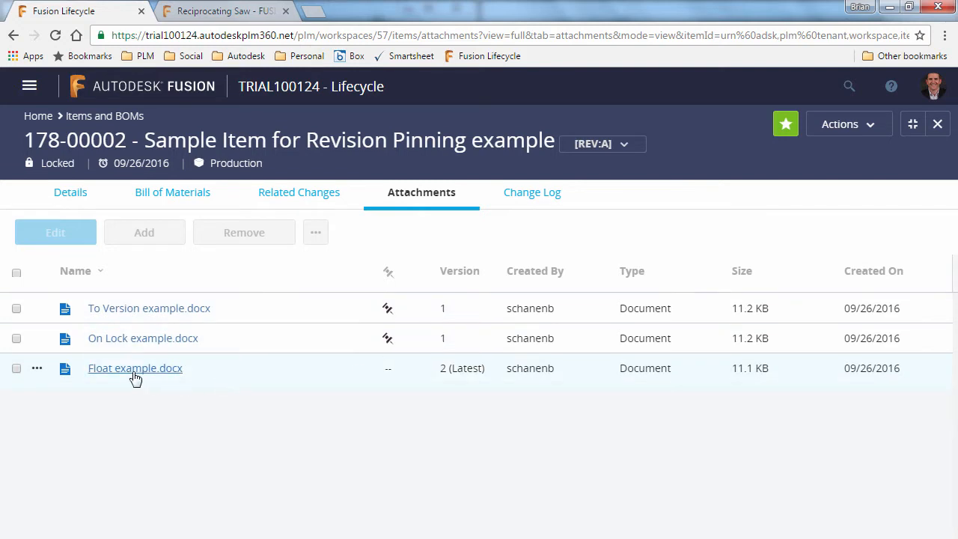
{"action": "mouse_move", "coordinate": [389, 369]}
- View the Float example.docx attachment and its version history, and close the viewer
{"action": "left_click", "coordinate": [131, 368]}
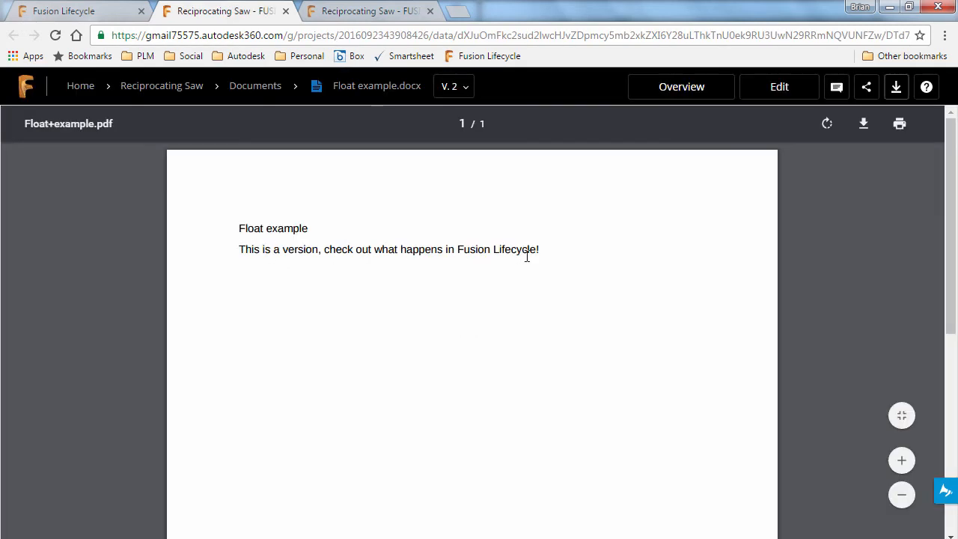
{"action": "left_click", "coordinate": [467, 90]}
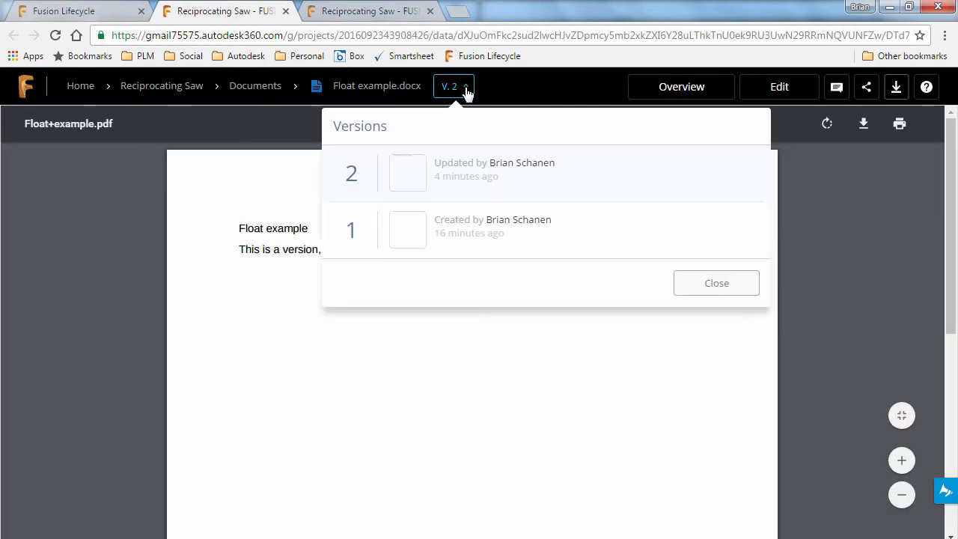
{"action": "left_click", "coordinate": [697, 285]}
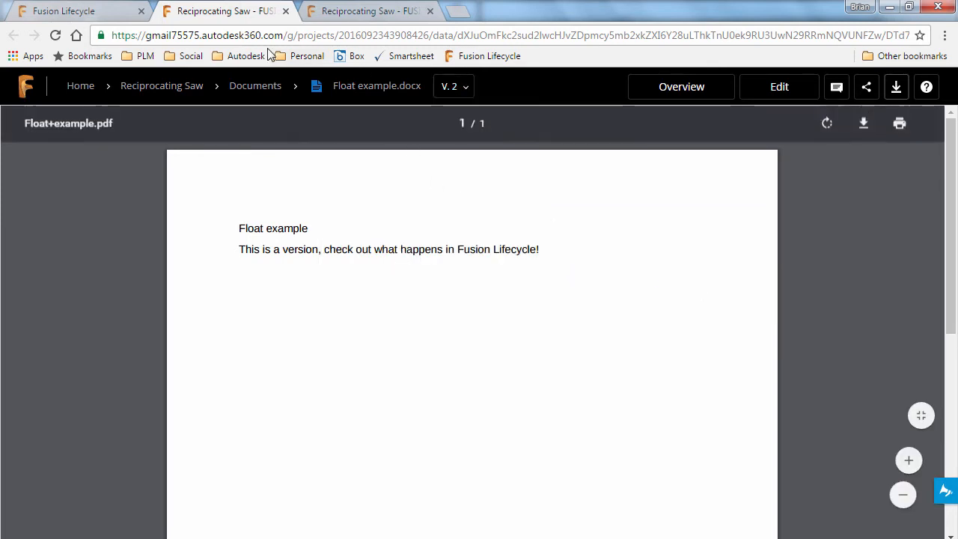
{"action": "left_click", "coordinate": [286, 11]}
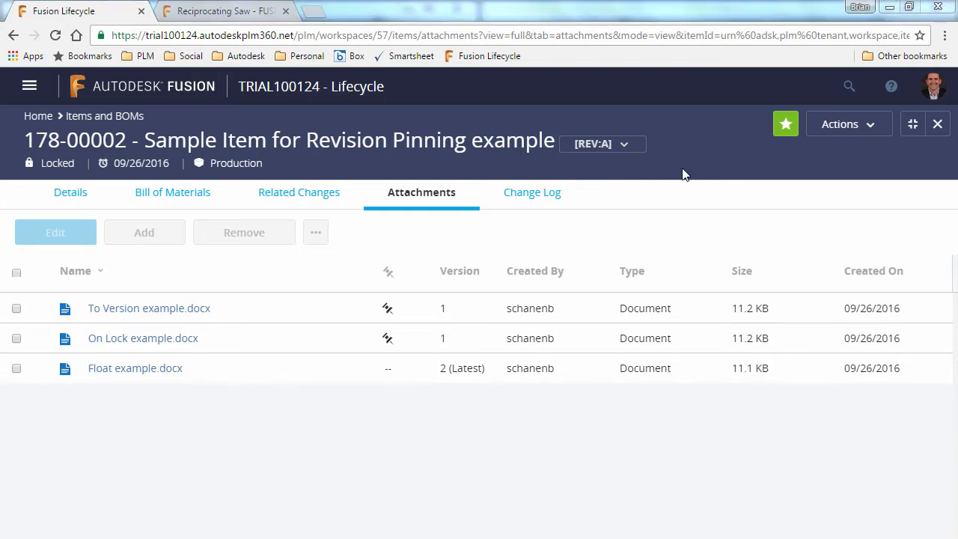
- Switch item 178-00002 to its Working revision and check how its attachments are pinned
{"action": "left_click", "coordinate": [625, 149]}
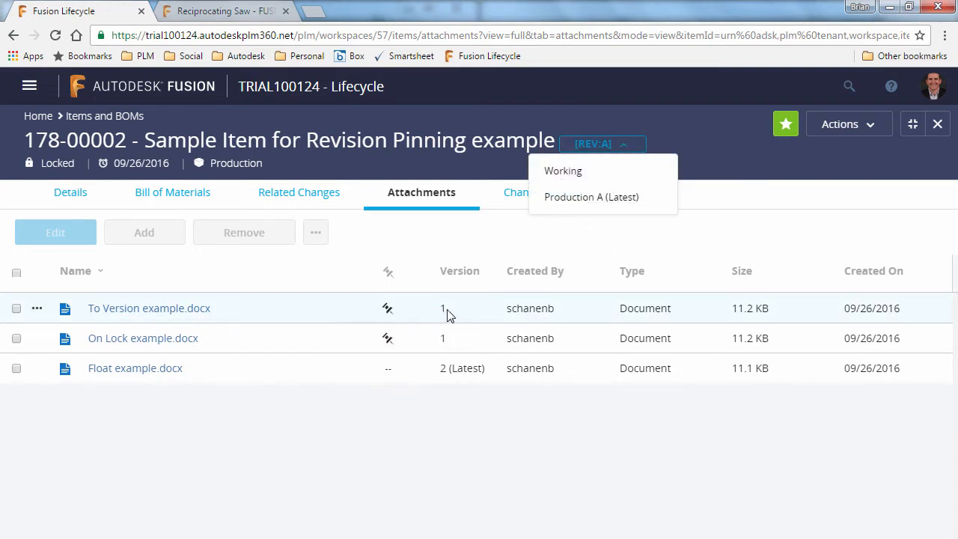
{"action": "left_click", "coordinate": [579, 175]}
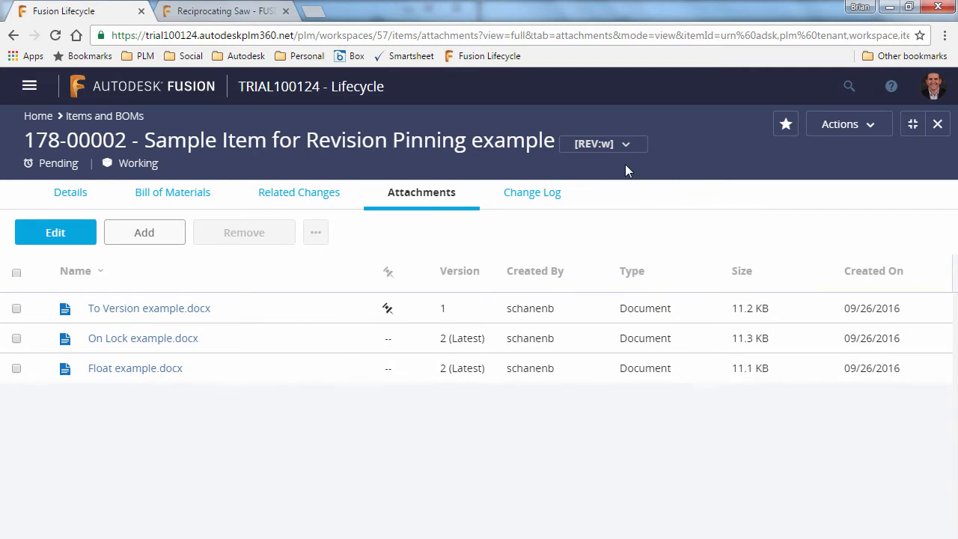
{"action": "left_click", "coordinate": [622, 144]}
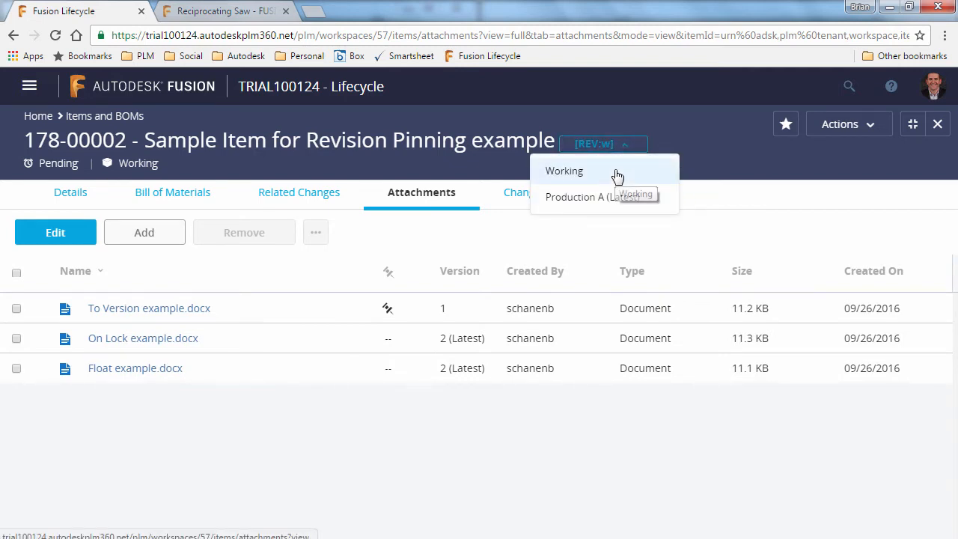
{"action": "left_click", "coordinate": [712, 163]}
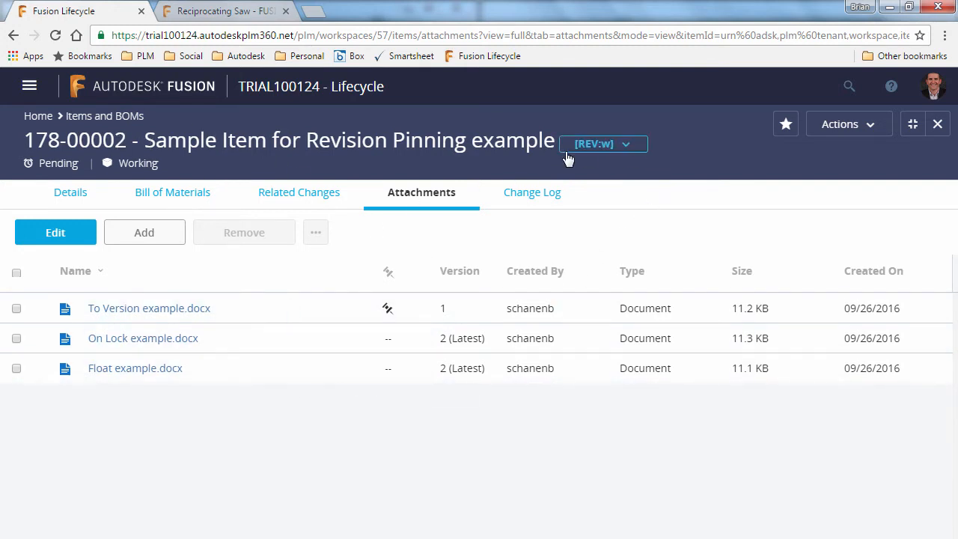
{"action": "mouse_move", "coordinate": [387, 312]}
- Quick-create an ECO titled "Revise Docs" for the working item and set its lifecycle to Production Revision
{"action": "left_click", "coordinate": [840, 124]}
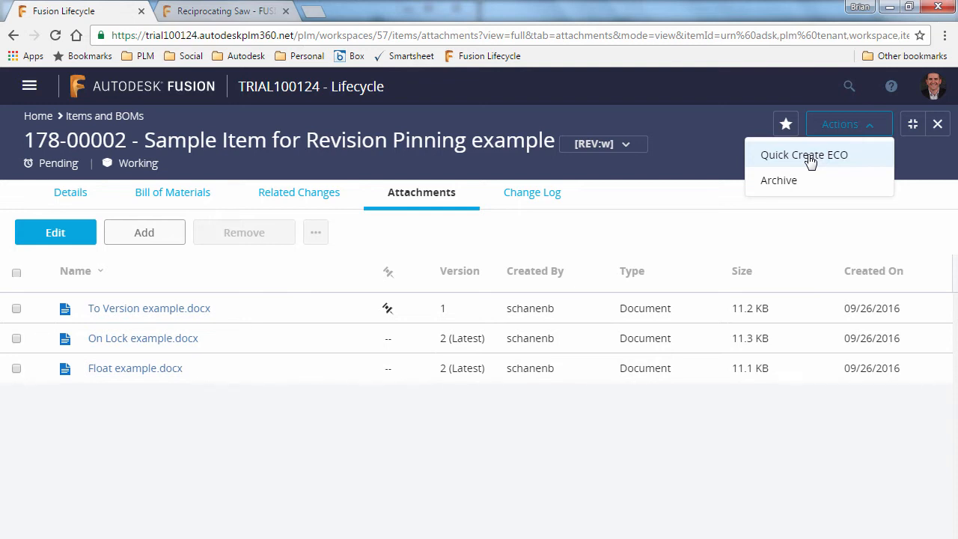
{"action": "left_click", "coordinate": [811, 160]}
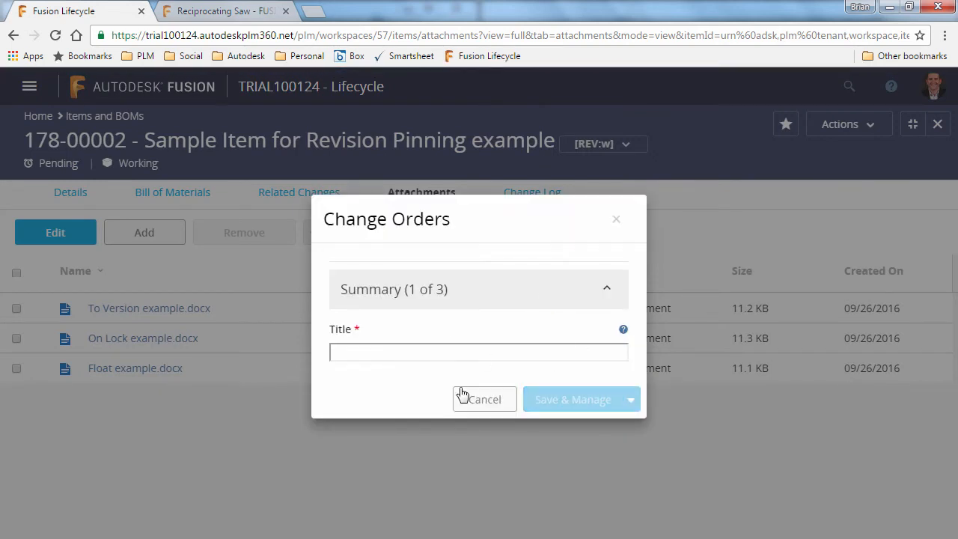
{"action": "left_click", "coordinate": [399, 353]}
{"action": "type", "text": "Revise Docs"}
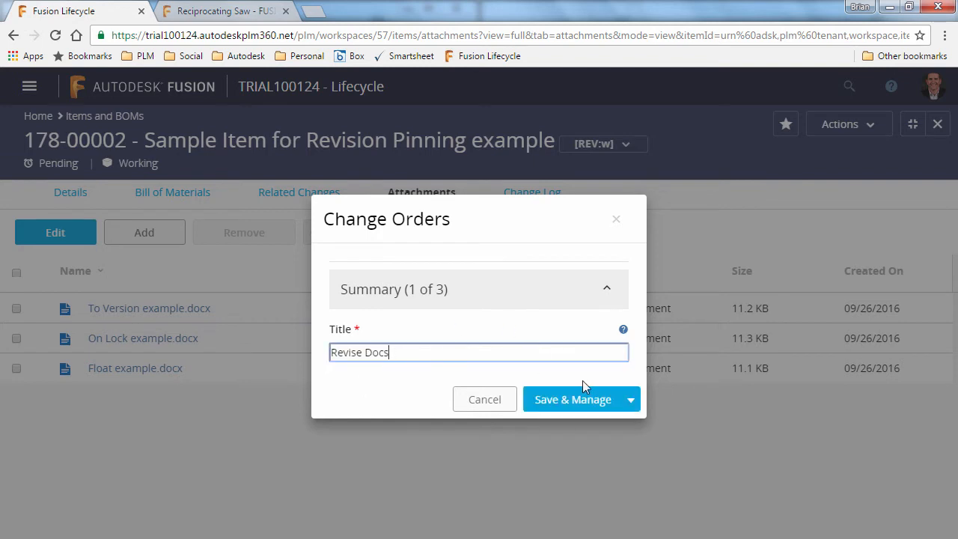
{"action": "left_click", "coordinate": [569, 400]}
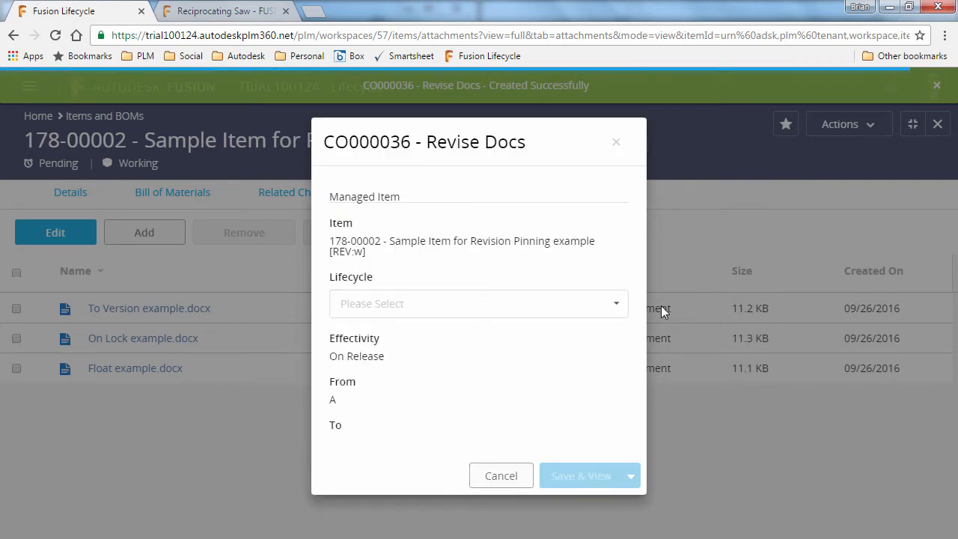
{"action": "left_click", "coordinate": [618, 309]}
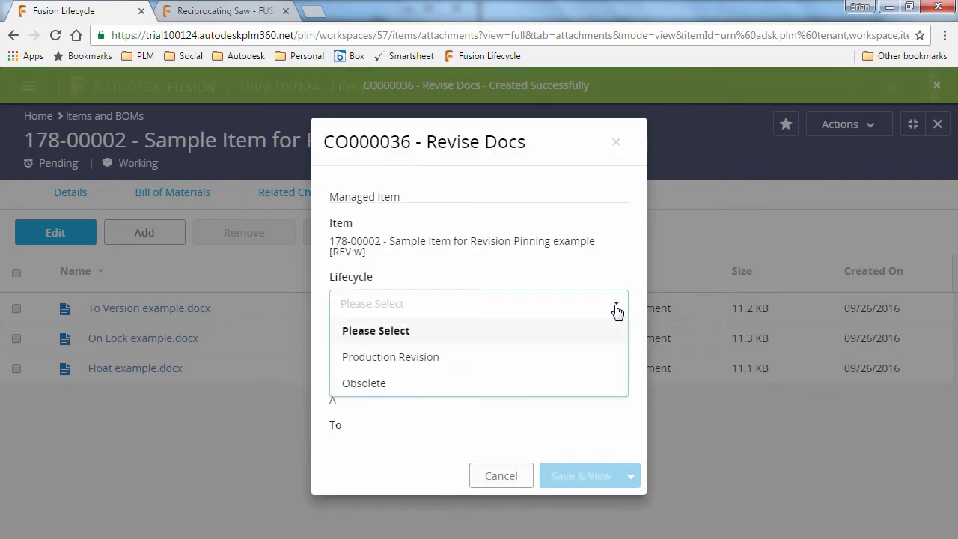
{"action": "left_click", "coordinate": [442, 358]}
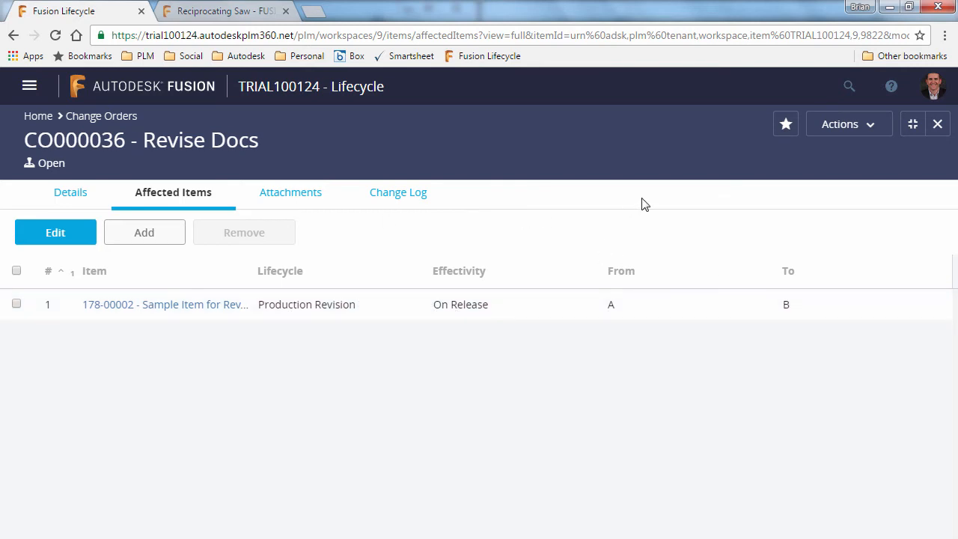
- Perform the Submit to Work workflow transition on the Revise Docs change order
{"action": "left_click", "coordinate": [836, 126]}
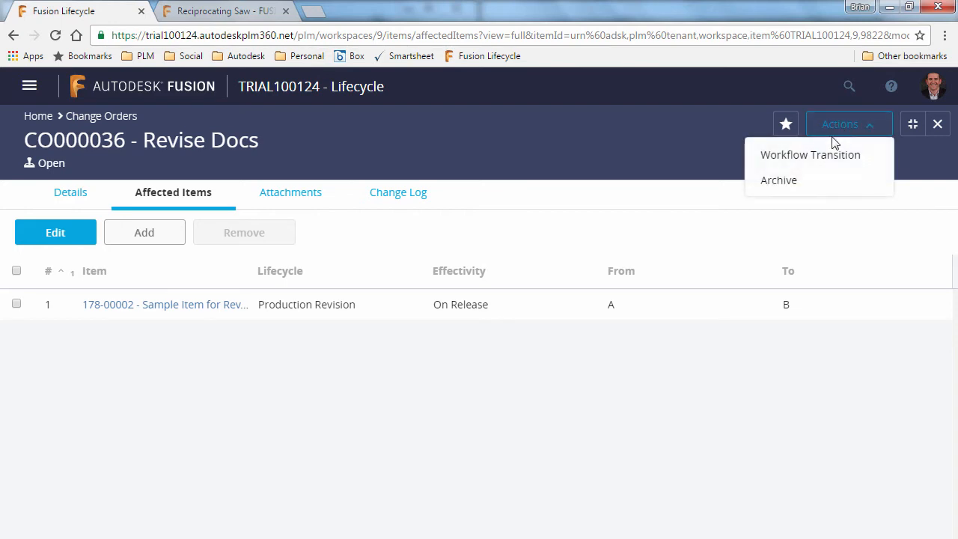
{"action": "left_click", "coordinate": [816, 163]}
{"action": "left_click", "coordinate": [746, 193]}
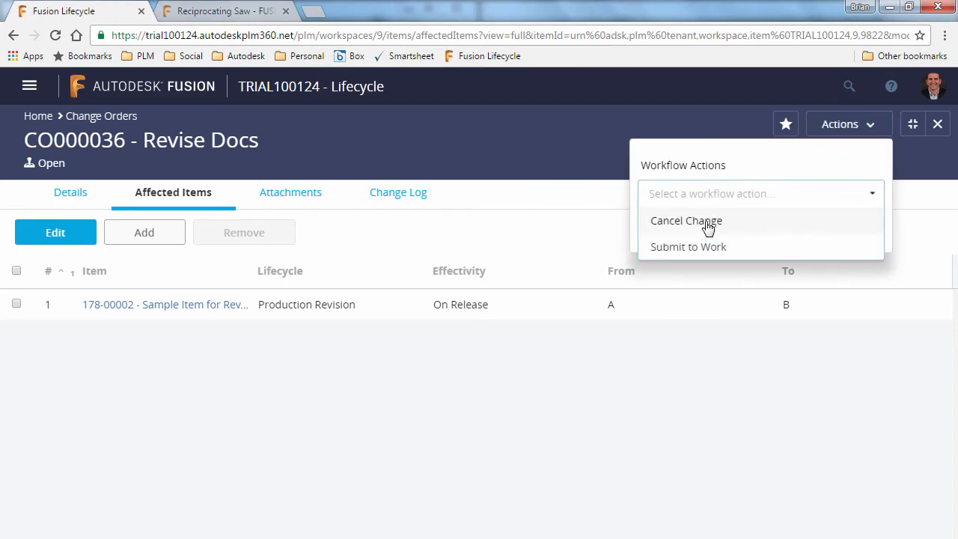
{"action": "left_click", "coordinate": [712, 248]}
{"action": "left_click", "coordinate": [767, 324]}
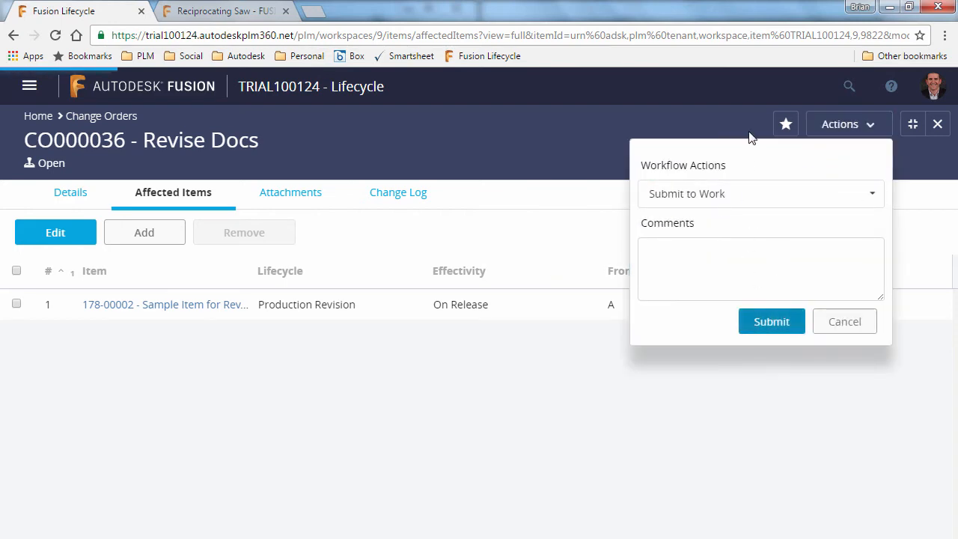
- Advance the Revise Docs change order with the Submit for Review workflow action
{"action": "left_click", "coordinate": [838, 128]}
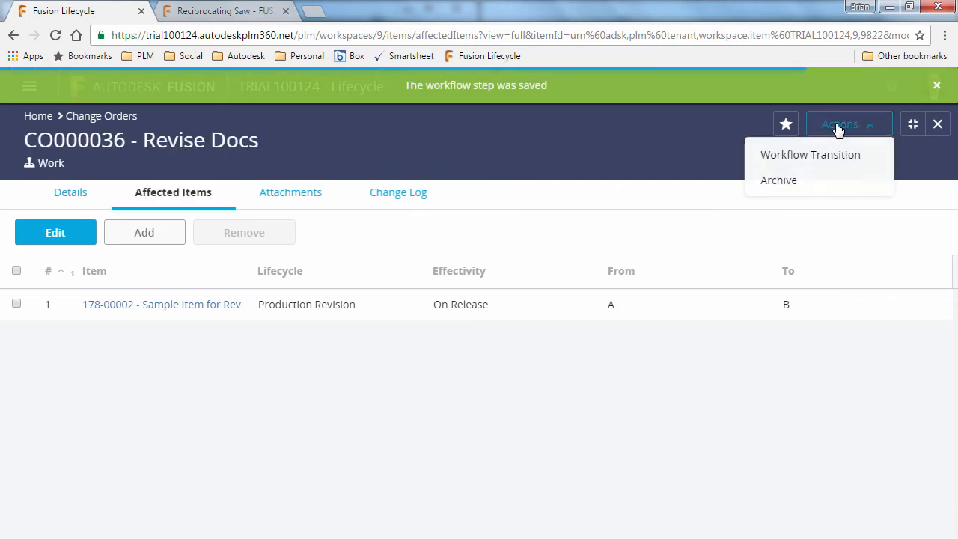
{"action": "left_click", "coordinate": [819, 162]}
{"action": "left_click", "coordinate": [711, 192]}
{"action": "left_click", "coordinate": [688, 228]}
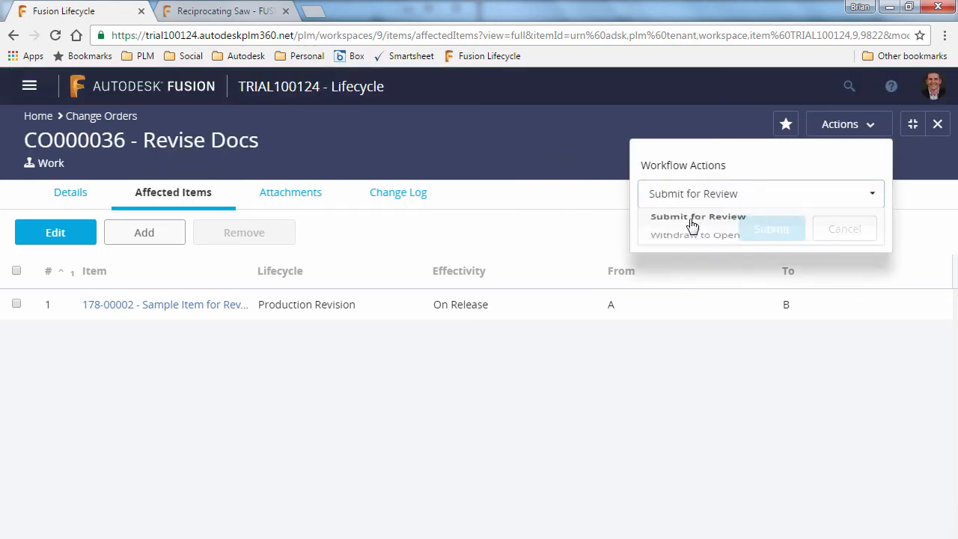
{"action": "left_click", "coordinate": [764, 224]}
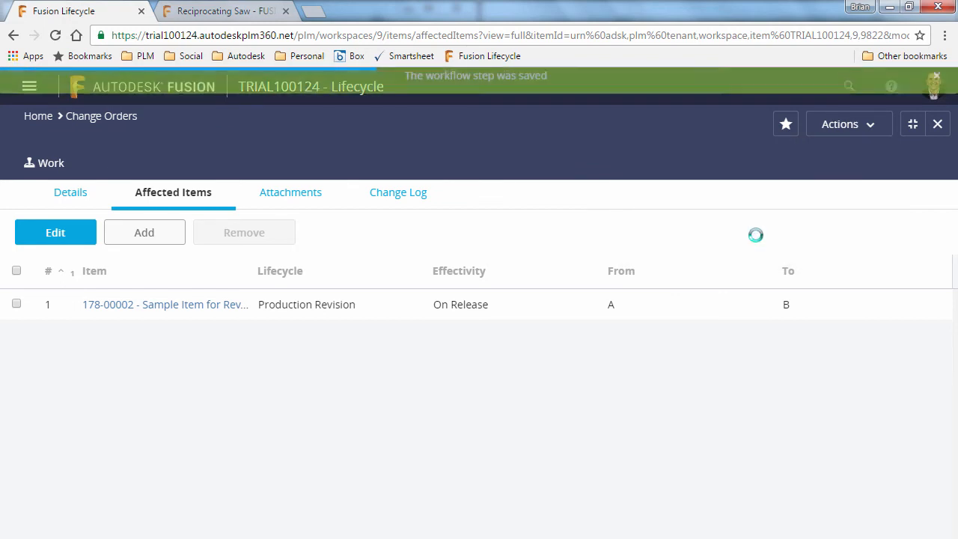
- Complete the Revise Docs change order with the Approve and Close workflow action
{"action": "left_click", "coordinate": [831, 134]}
{"action": "left_click", "coordinate": [811, 156]}
{"action": "left_click", "coordinate": [740, 191]}
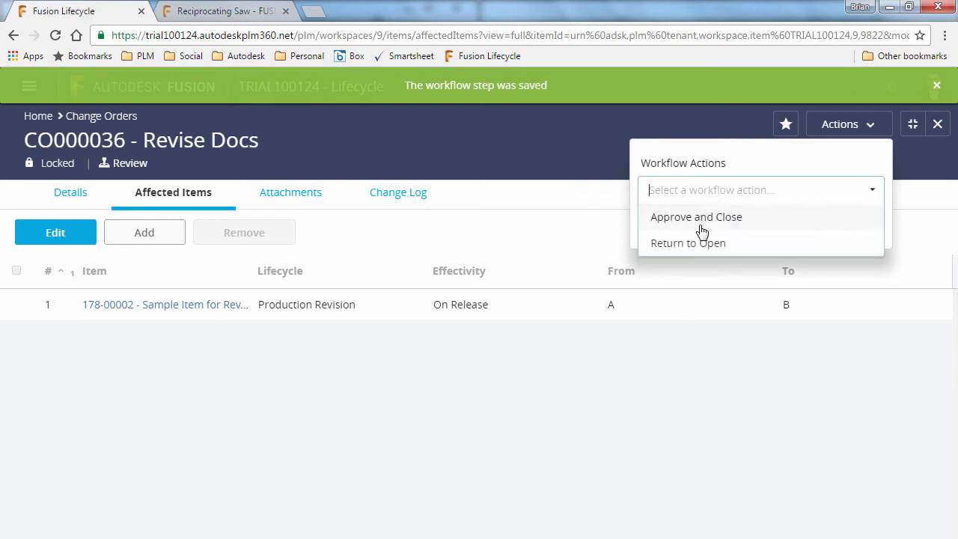
{"action": "left_click", "coordinate": [699, 217]}
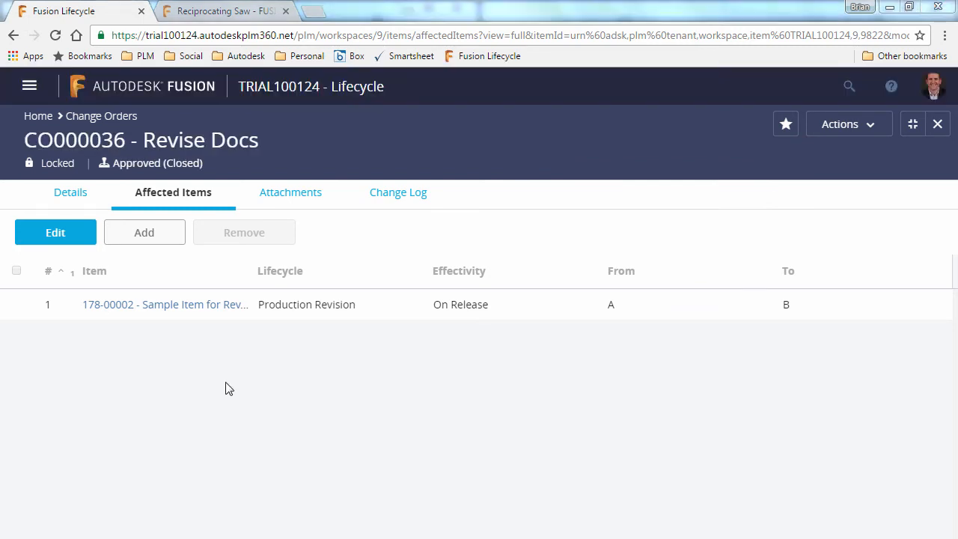
- Open the affected item 178-00002 from the change order and view its attachments
{"action": "left_click", "coordinate": [202, 313]}
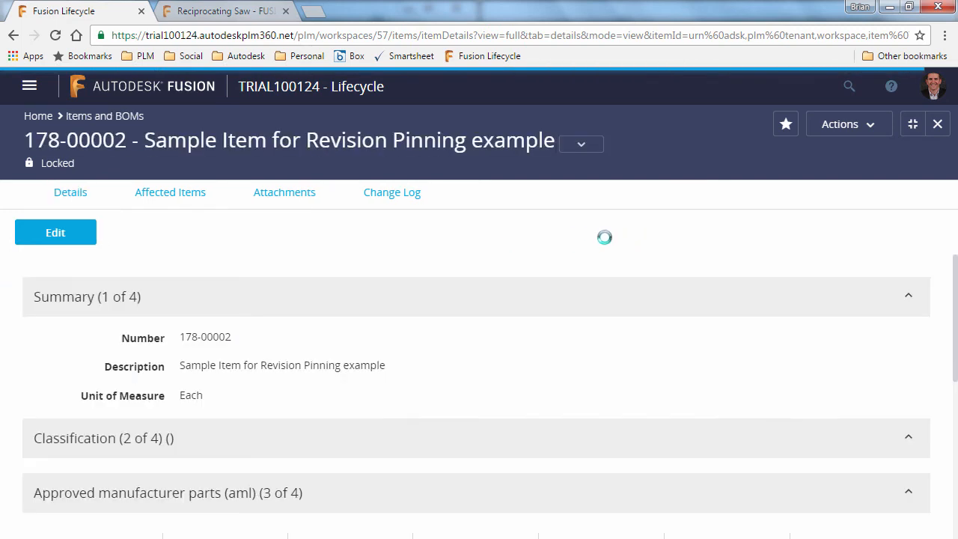
{"action": "left_click", "coordinate": [418, 196]}
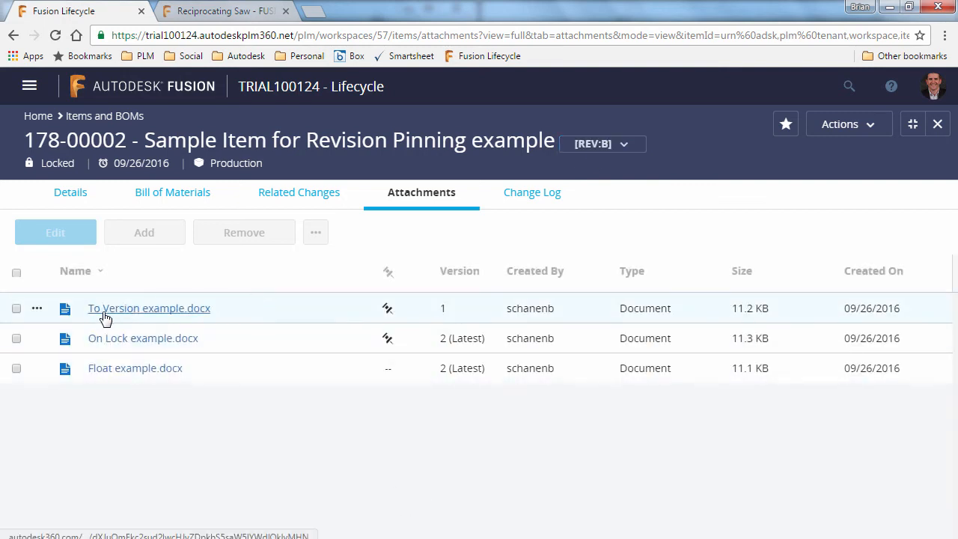
- Check the pinning details of To Version example.docx, view the document's content, and return to the item's attachments
{"action": "mouse_move", "coordinate": [384, 314]}
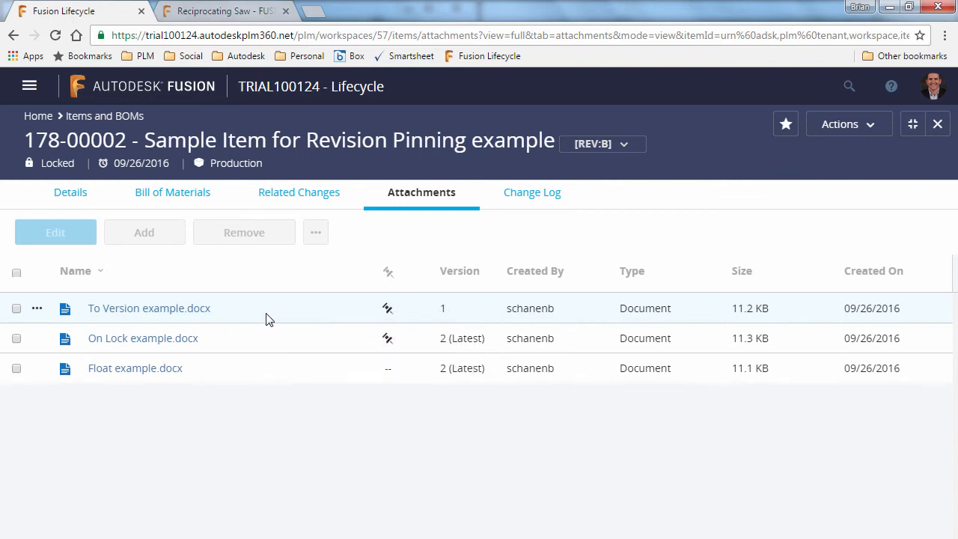
{"action": "left_click", "coordinate": [161, 308]}
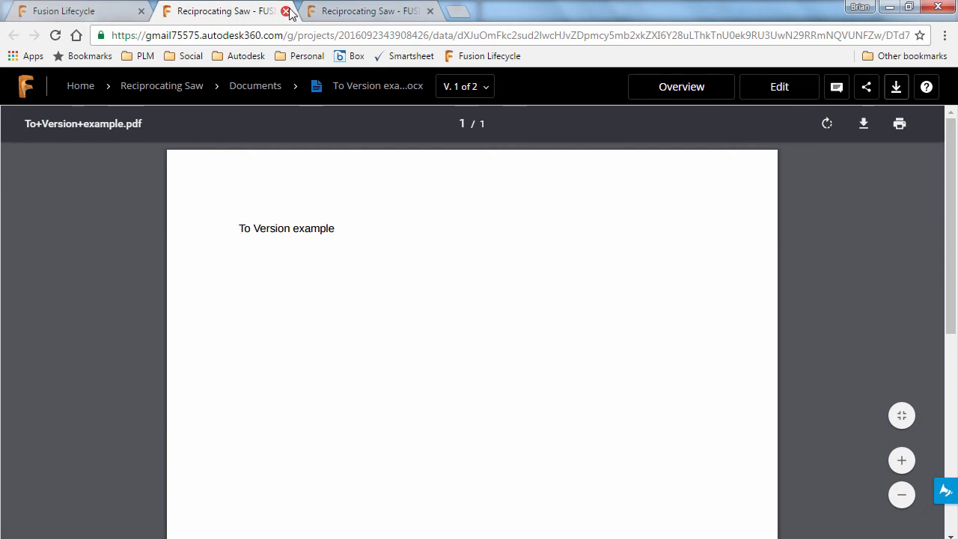
{"action": "left_click", "coordinate": [255, 87]}
{"action": "left_click", "coordinate": [96, 15]}
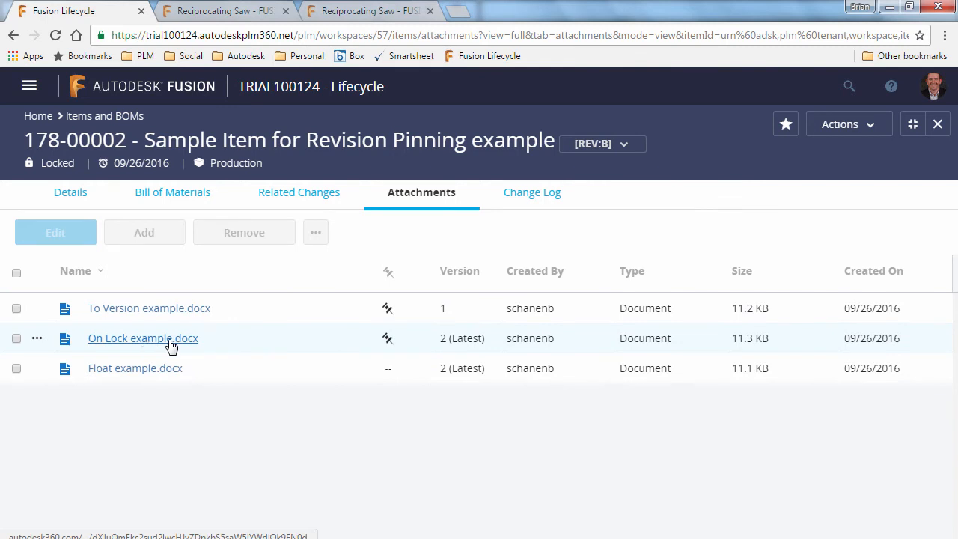
- Check the pinning details and content of On Lock example.docx, and open Float example.docx from the item's attachments
{"action": "mouse_move", "coordinate": [387, 344]}
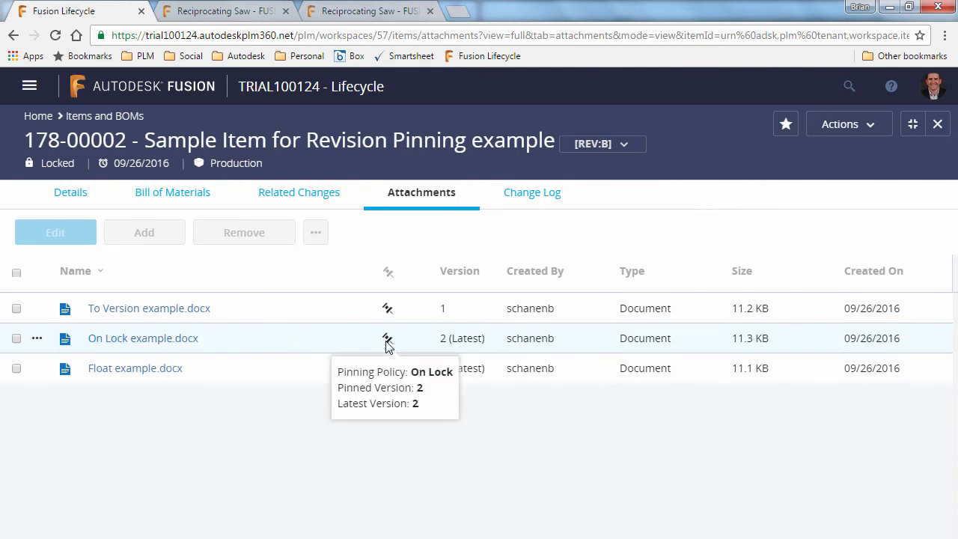
{"action": "left_click", "coordinate": [181, 340]}
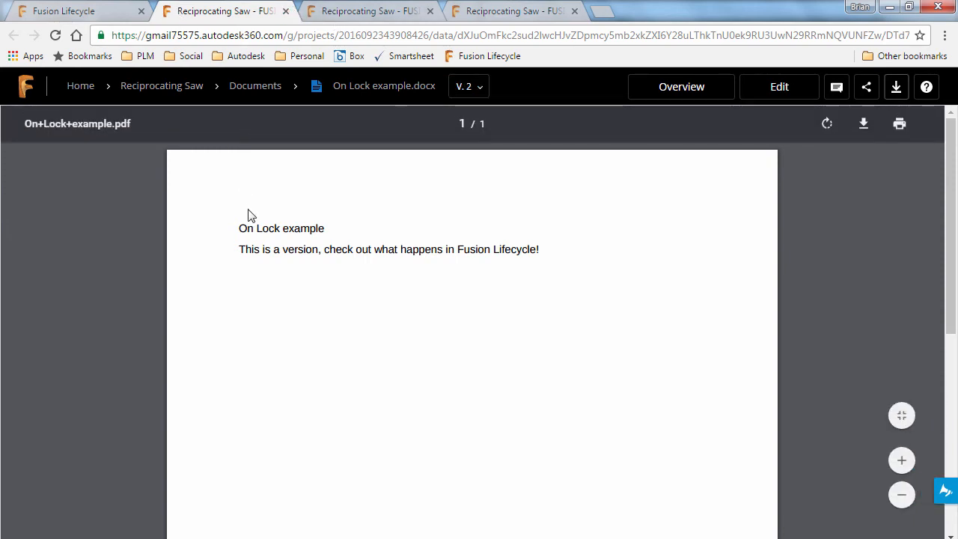
{"action": "left_click", "coordinate": [93, 11]}
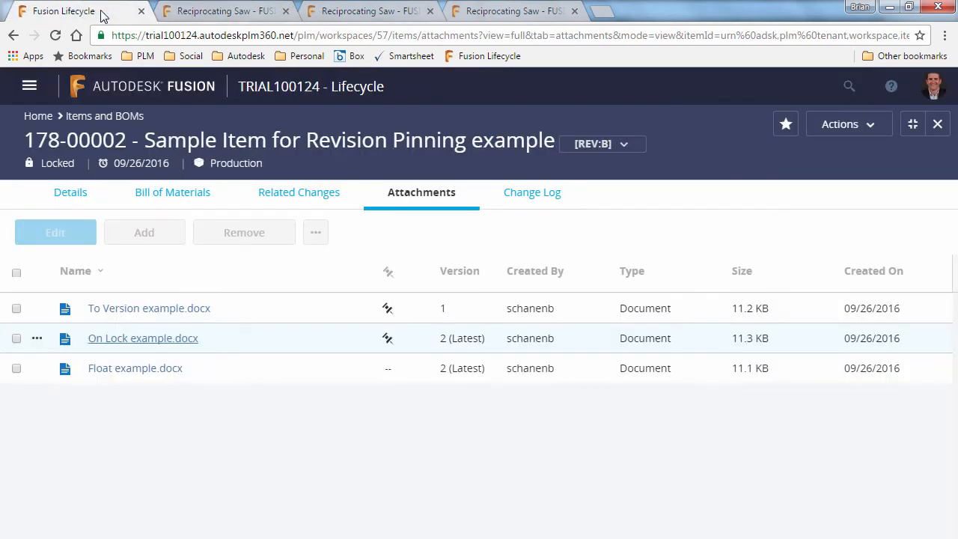
{"action": "left_click", "coordinate": [126, 374]}
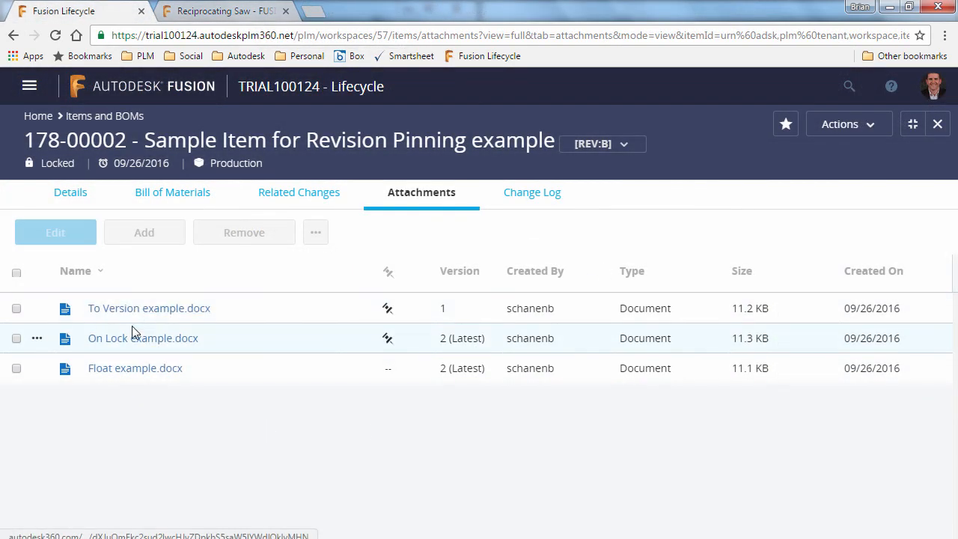
- Switch the item to its superseded Production A revision and inspect the pinning policies of its attachments
{"action": "mouse_move", "coordinate": [392, 334]}
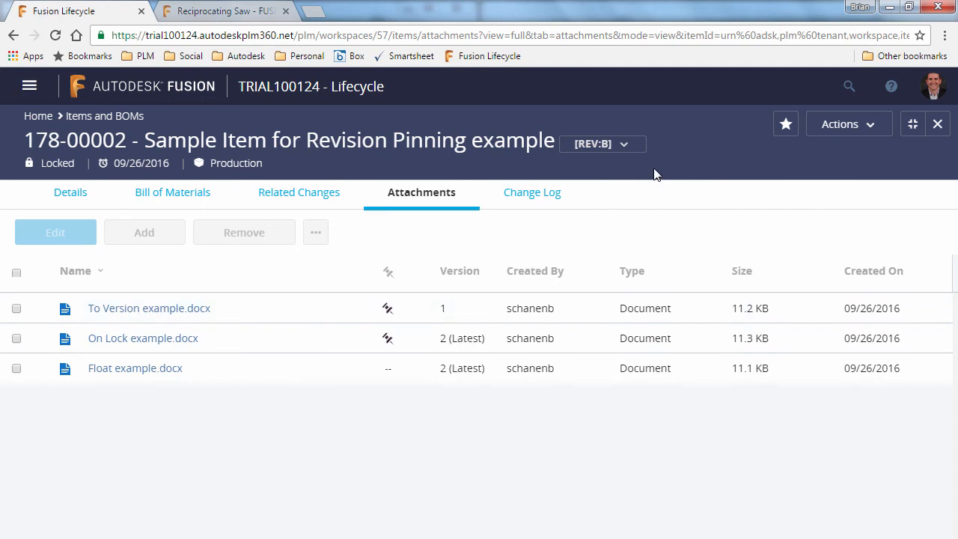
{"action": "left_click", "coordinate": [627, 148]}
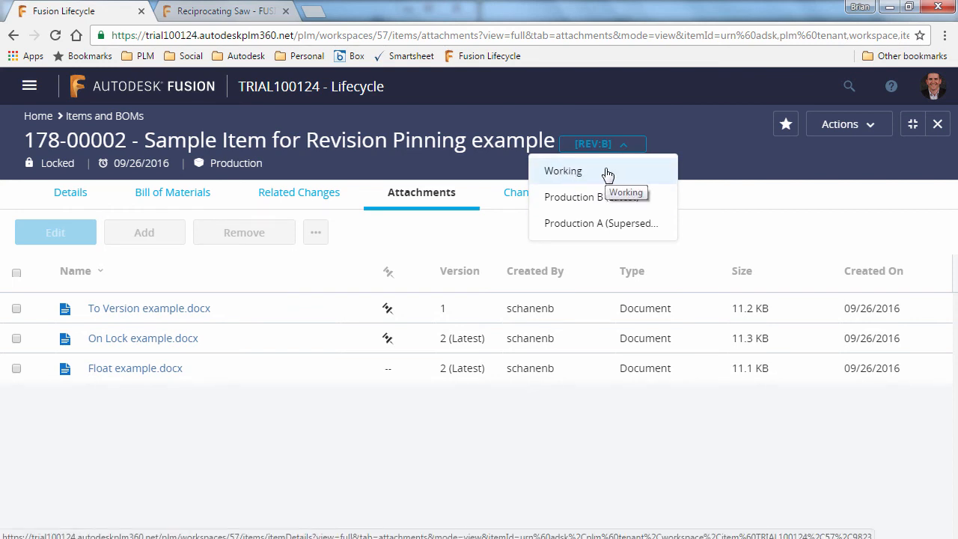
{"action": "left_click", "coordinate": [595, 223]}
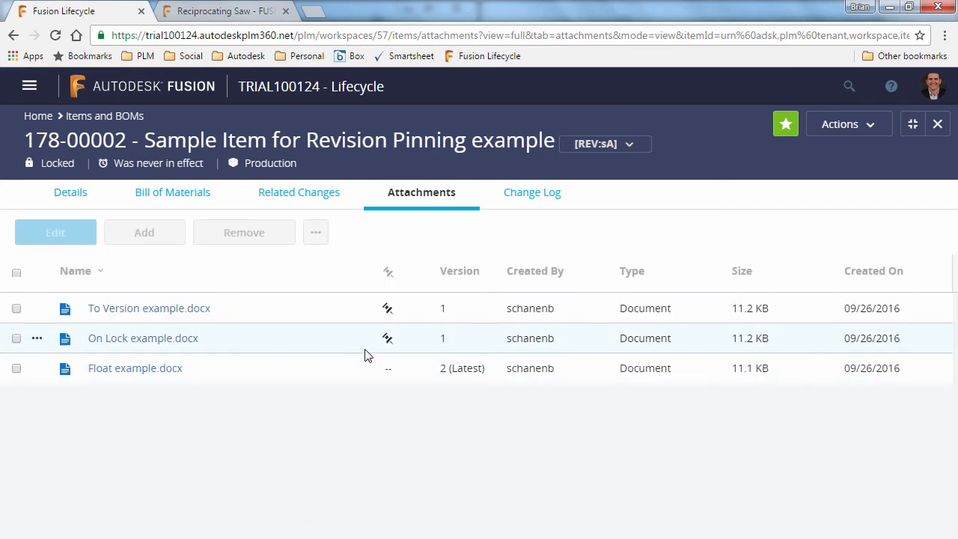
{"action": "mouse_move", "coordinate": [392, 371]}
{"action": "mouse_move", "coordinate": [387, 343]}
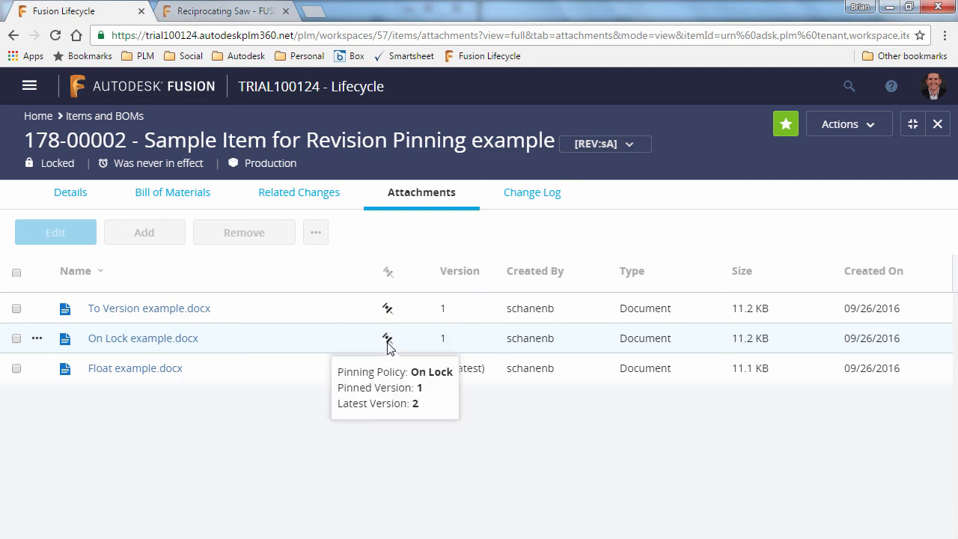
{"action": "mouse_move", "coordinate": [389, 311]}
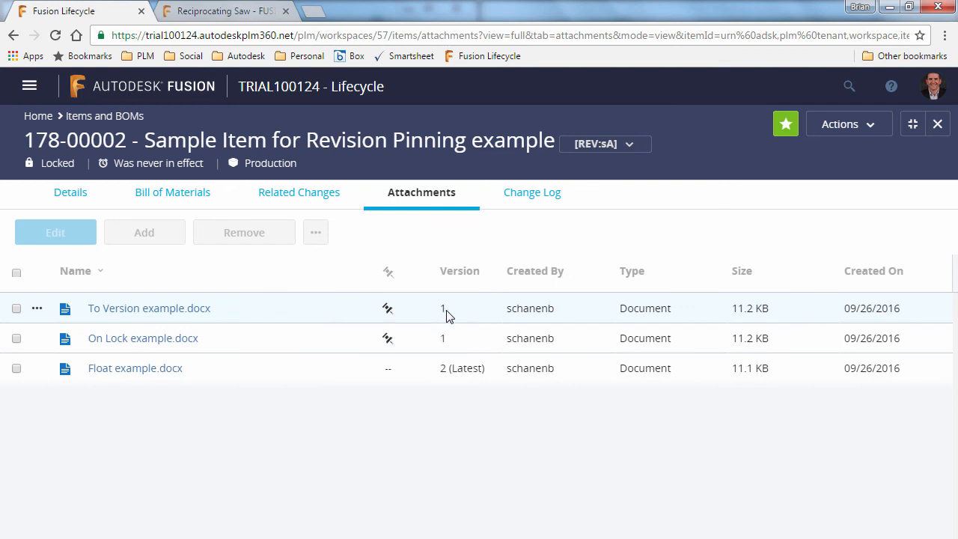